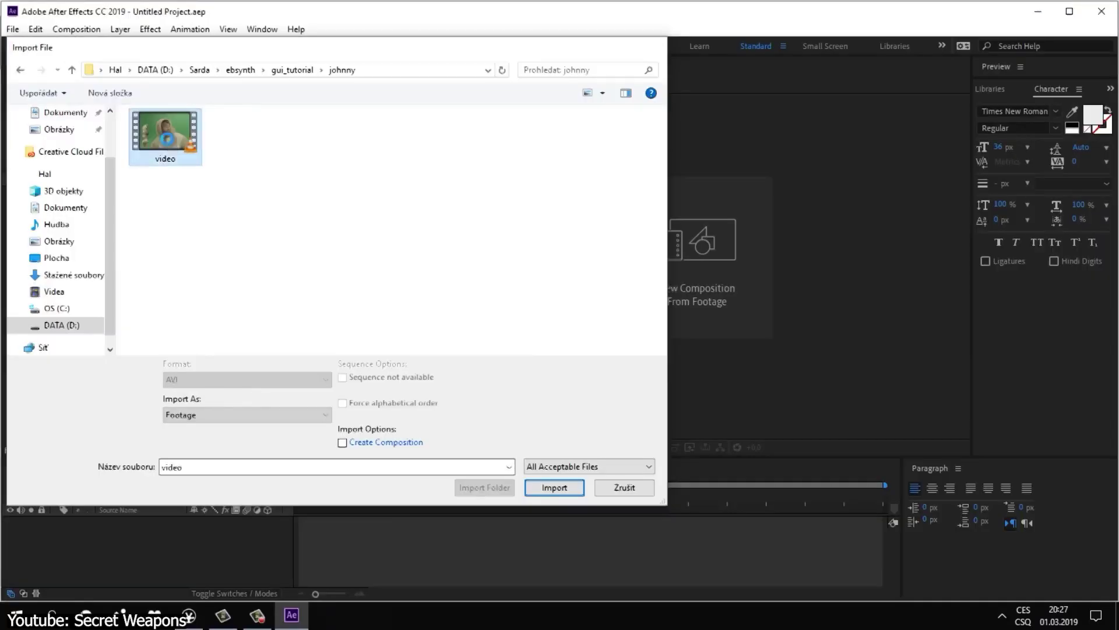
Import the green-screen clip and queue its comp for rendering as a PNG Sequence.
{"action": "left_click", "coordinate": [555, 487]}
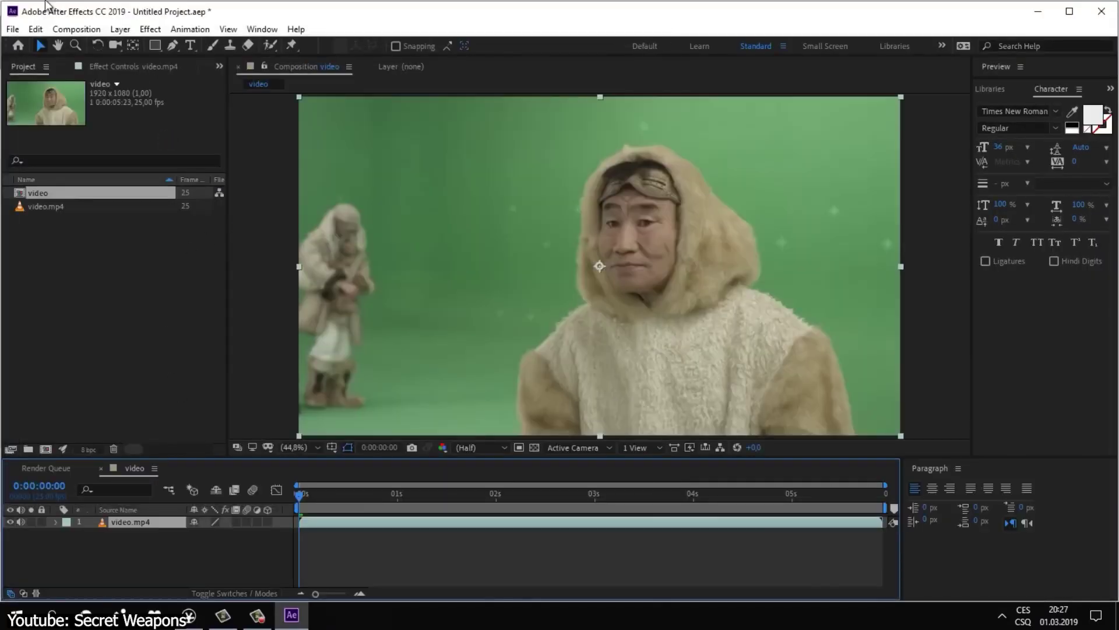
{"action": "left_click", "coordinate": [77, 29]}
{"action": "left_click", "coordinate": [105, 150]}
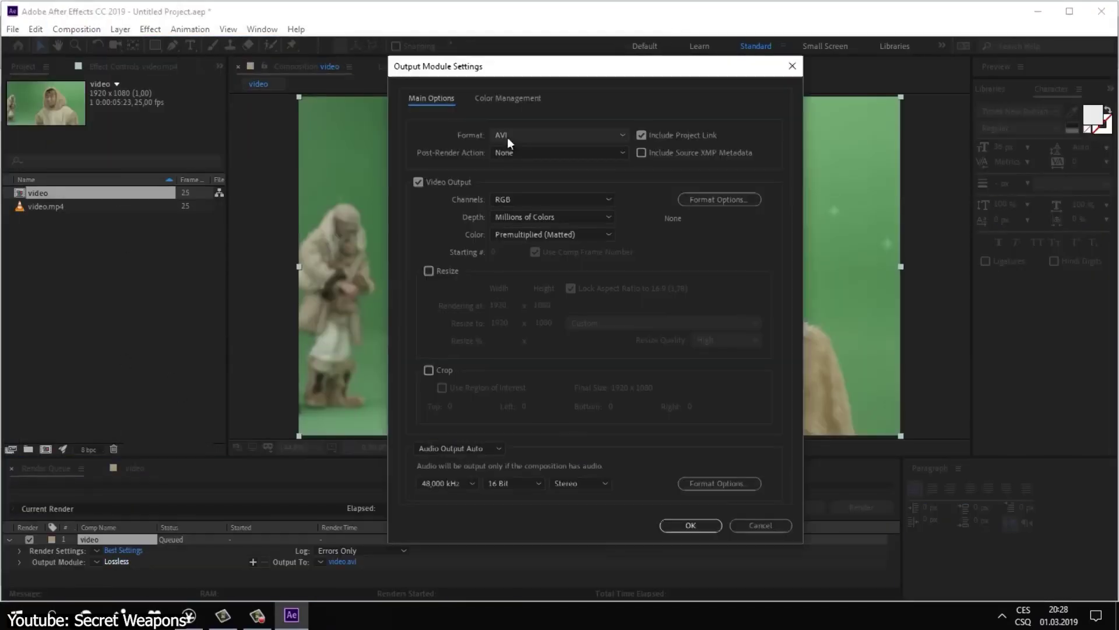
{"action": "left_click", "coordinate": [507, 138]}
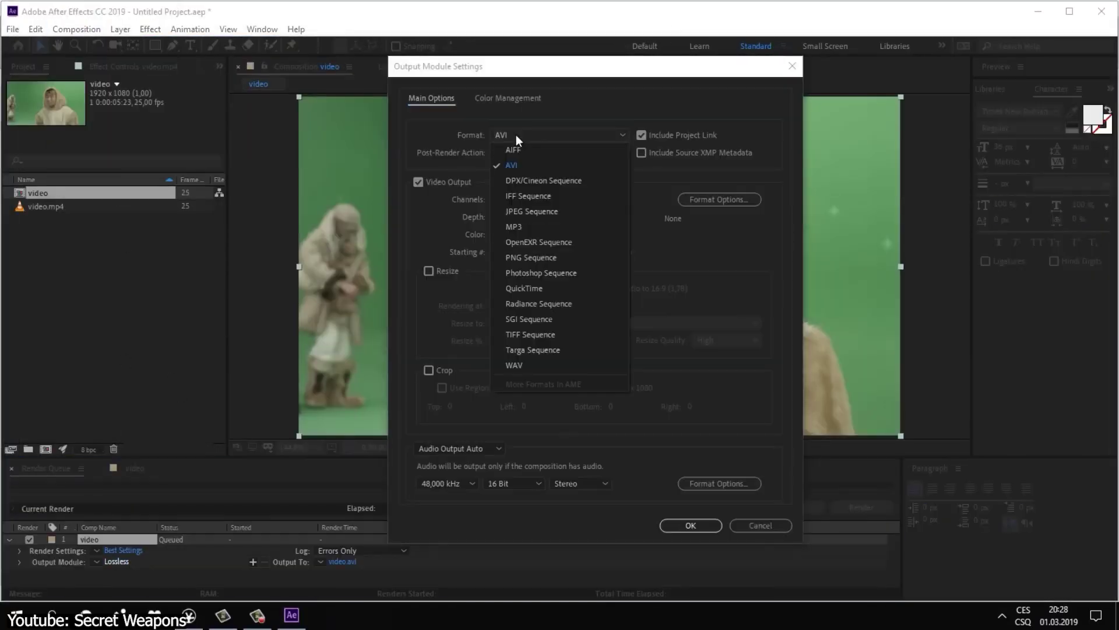
{"action": "left_click", "coordinate": [538, 257]}
{"action": "left_click", "coordinate": [690, 525]}
Render the frames as [#####] into the johnny video folder and open that folder.
{"action": "left_click", "coordinate": [350, 562]}
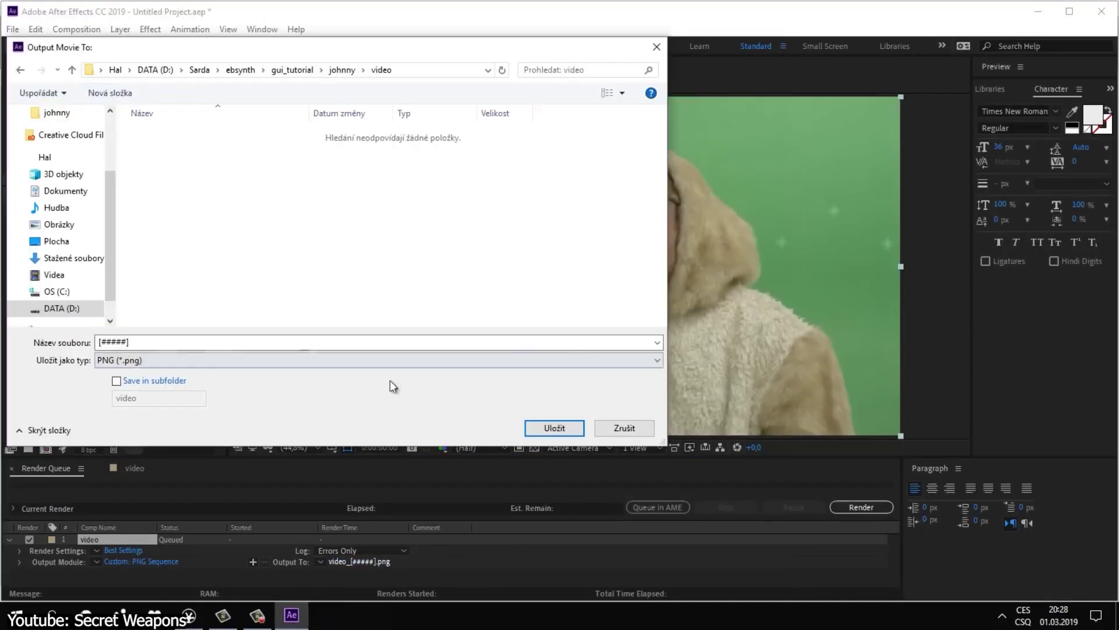
{"action": "left_click", "coordinate": [554, 428]}
{"action": "left_click", "coordinate": [846, 506]}
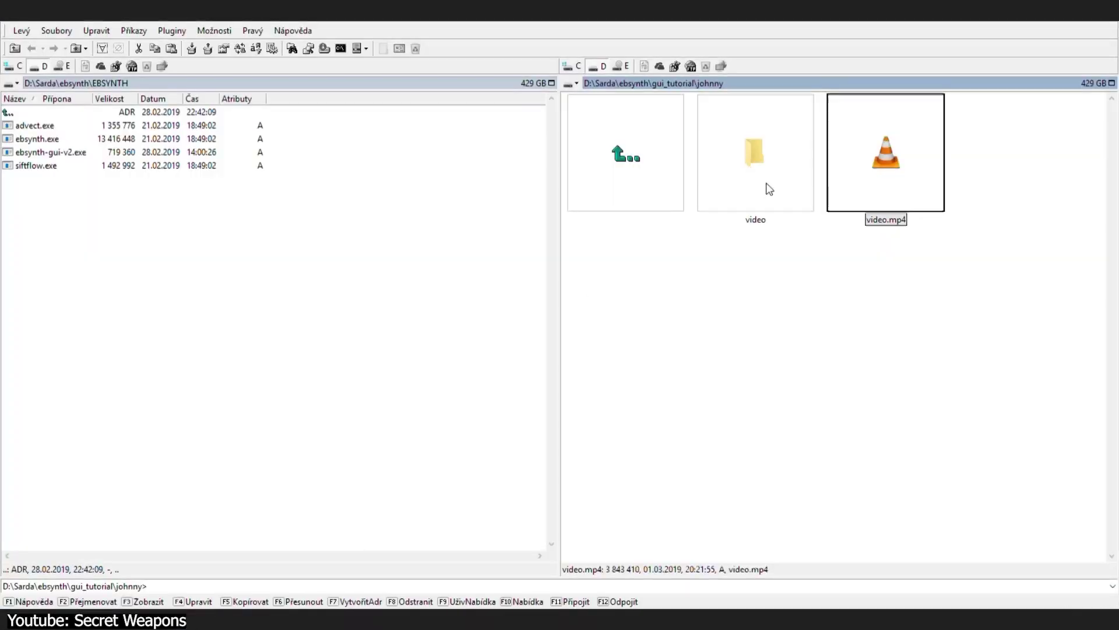
{"action": "double_click", "coordinate": [770, 188]}
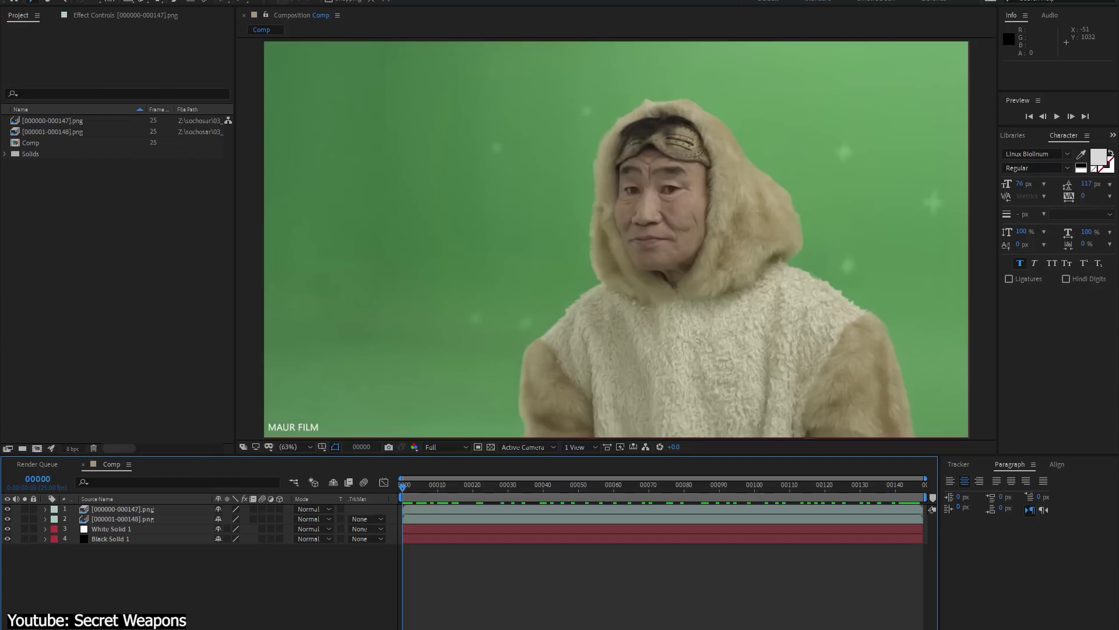
Apply Keylight (1.2) to the footage layer to key out the green background.
{"action": "mouse_move", "coordinate": [268, 177]}
{"action": "left_click", "coordinate": [449, 337]}
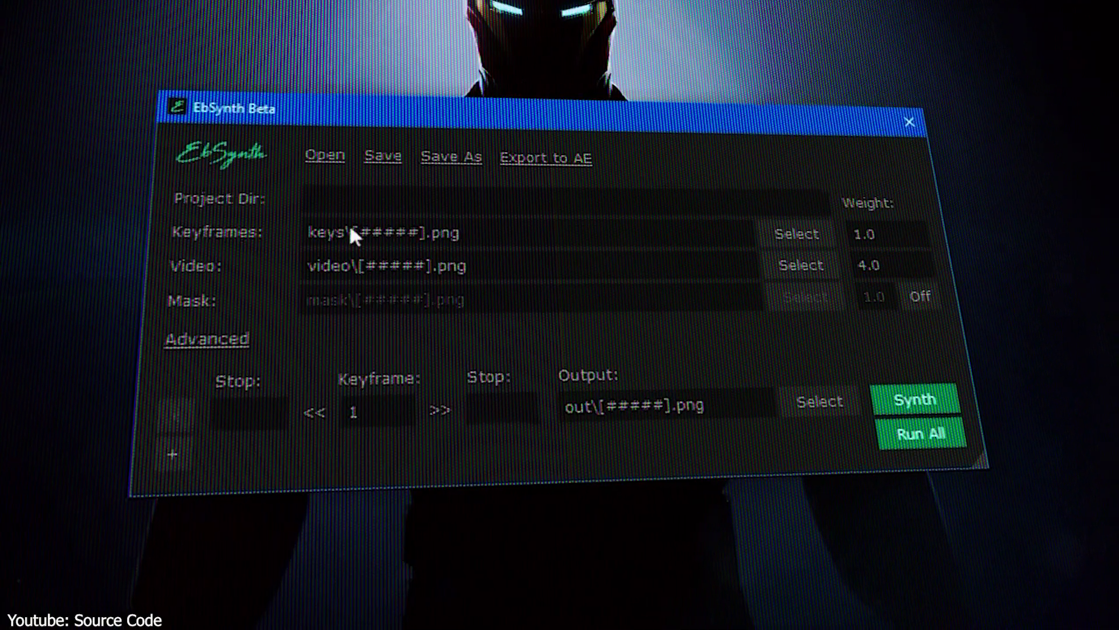
Load Animation202.jpg from Pictures as the EbSynth keyframe.
{"action": "left_click", "coordinate": [802, 236]}
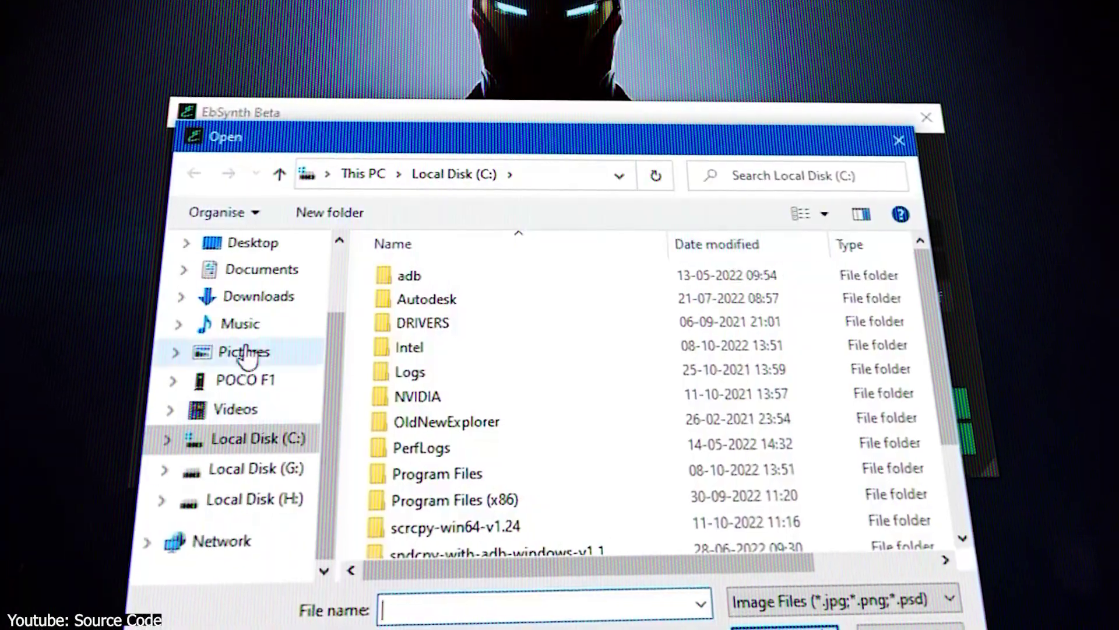
{"action": "left_click", "coordinate": [230, 352]}
{"action": "left_click", "coordinate": [493, 300]}
{"action": "double_click", "coordinate": [492, 373]}
Set the Original folder in Pictures as the EbSynth video frames.
{"action": "left_click", "coordinate": [805, 275]}
{"action": "left_click", "coordinate": [230, 415]}
{"action": "double_click", "coordinate": [510, 367]}
{"action": "scroll", "coordinate": [641, 379], "scroll_direction": "down", "scroll_amount": 15}
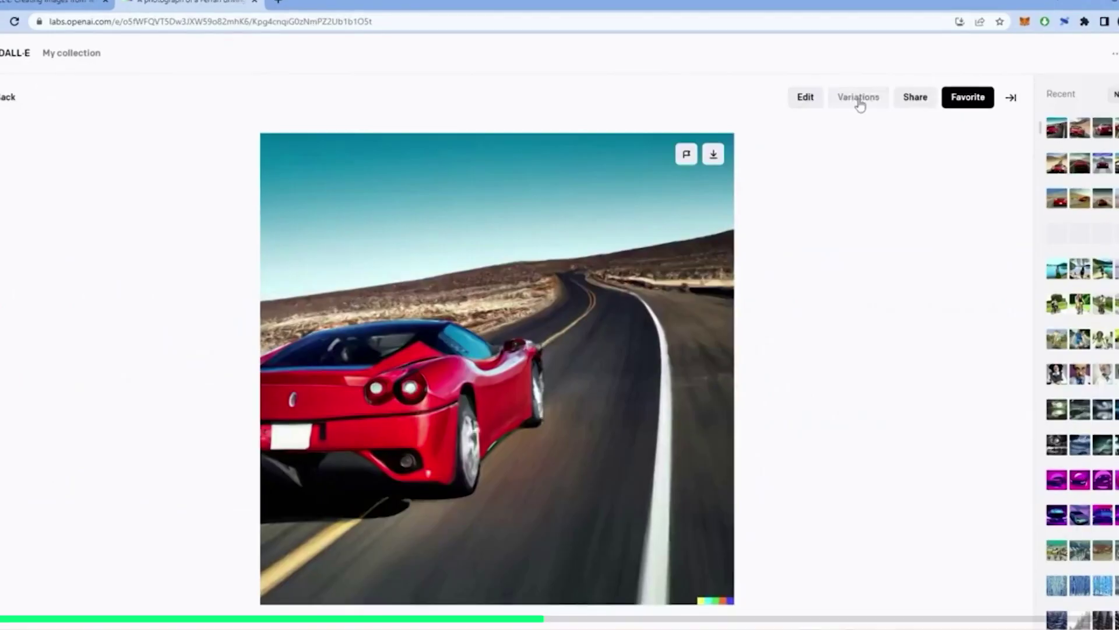
Generate variations of the red Ferrari image and view the third one.
{"action": "left_click", "coordinate": [860, 103]}
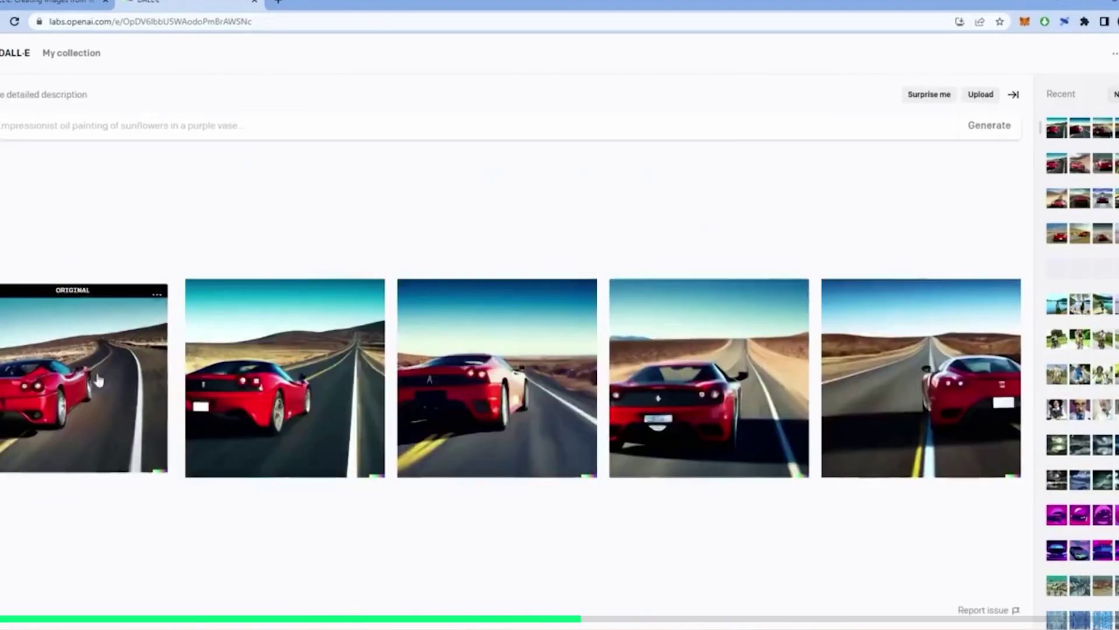
{"action": "left_click", "coordinate": [497, 377]}
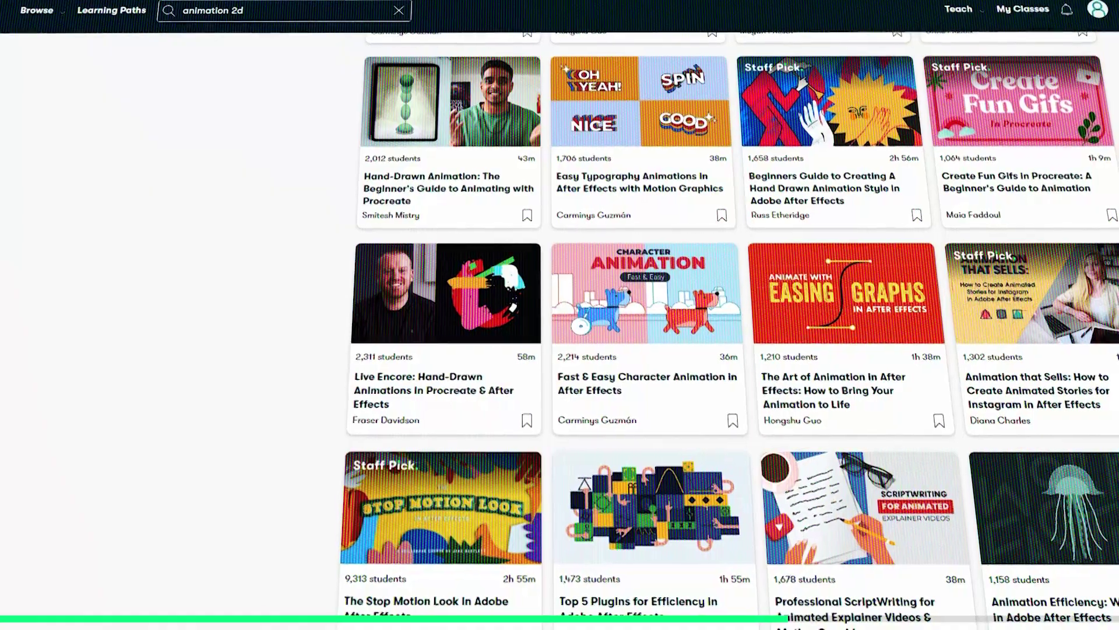
Scroll down through more 'animation 2d' course results.
{"action": "scroll", "coordinate": [642, 327], "scroll_direction": "down", "scroll_amount": 6}
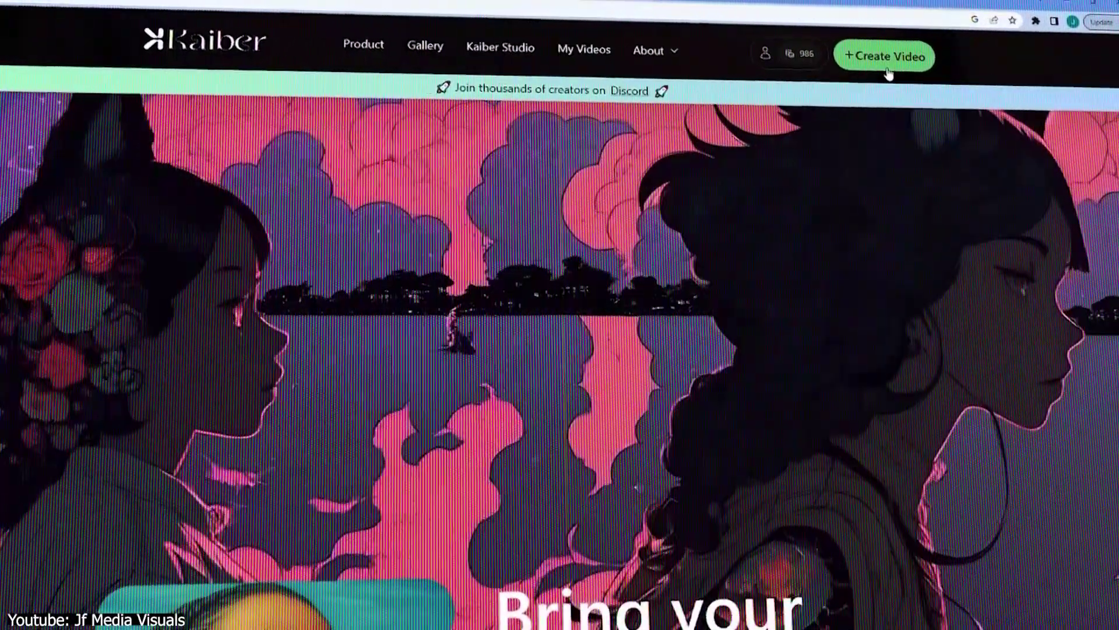
Create a Kaiber video transforming up1.mp4 from the IG REELS folder, then continue to the prompt.
{"action": "left_click", "coordinate": [887, 68]}
{"action": "left_click", "coordinate": [573, 278]}
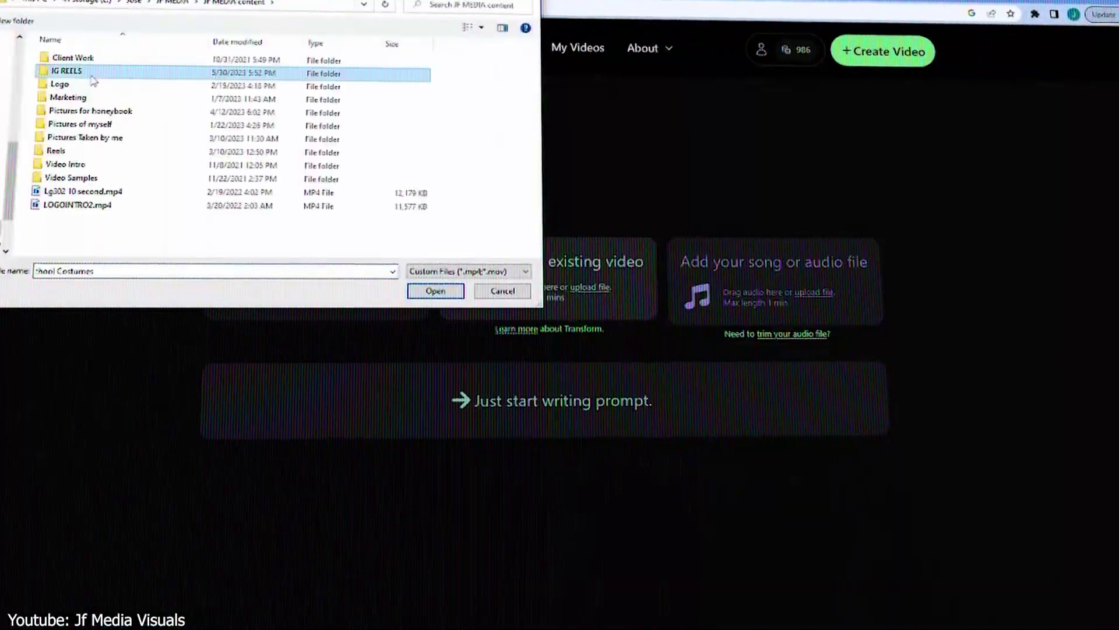
{"action": "double_click", "coordinate": [92, 76]}
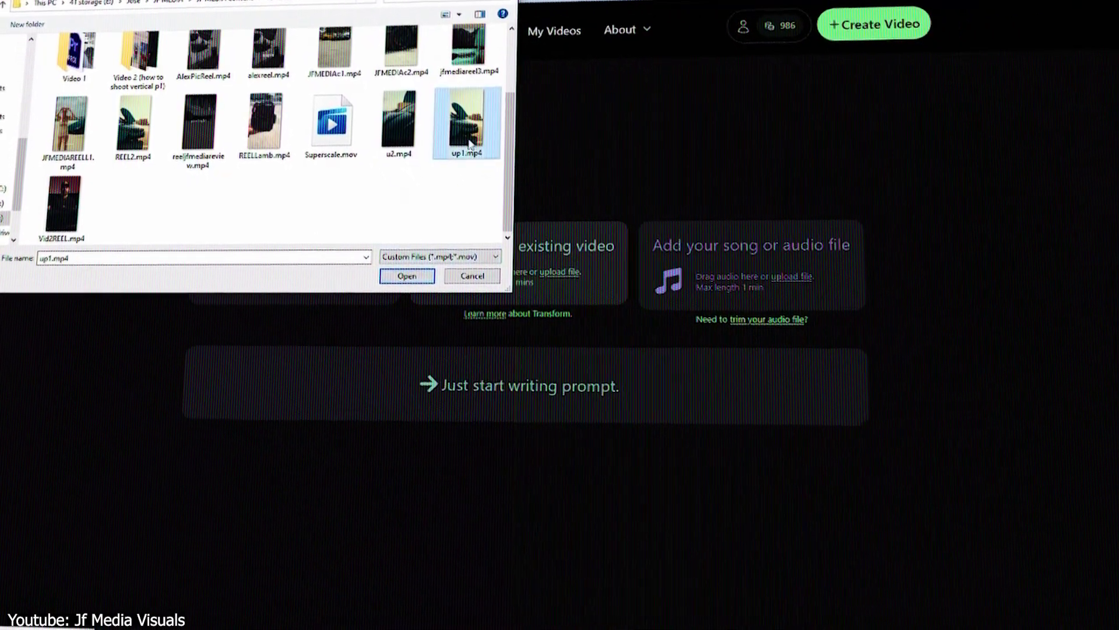
{"action": "left_click", "coordinate": [405, 274]}
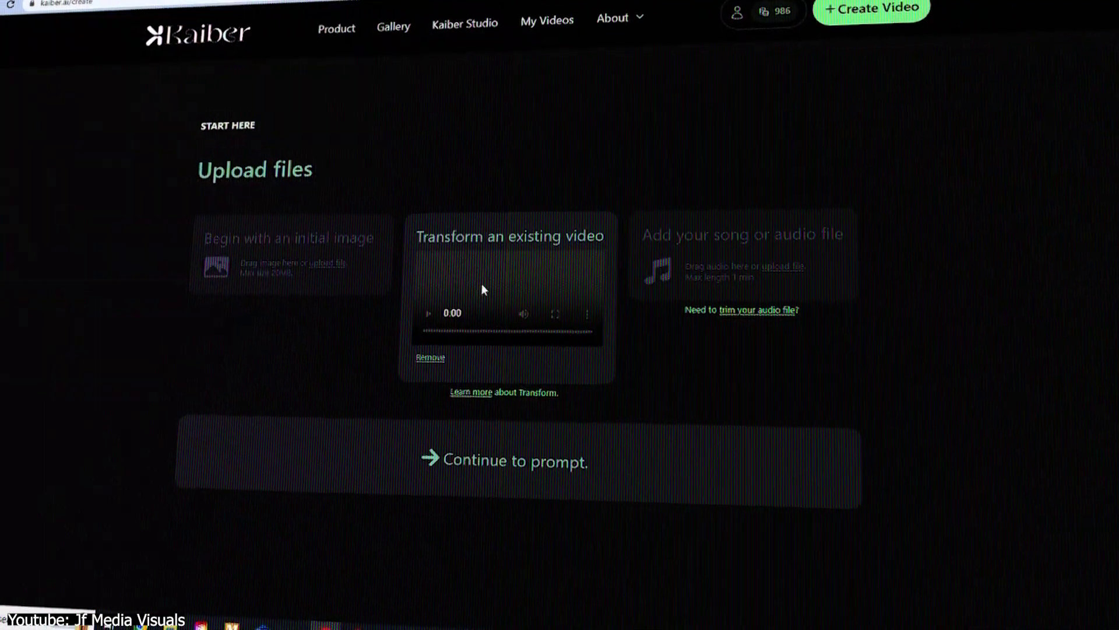
{"action": "left_click", "coordinate": [504, 461]}
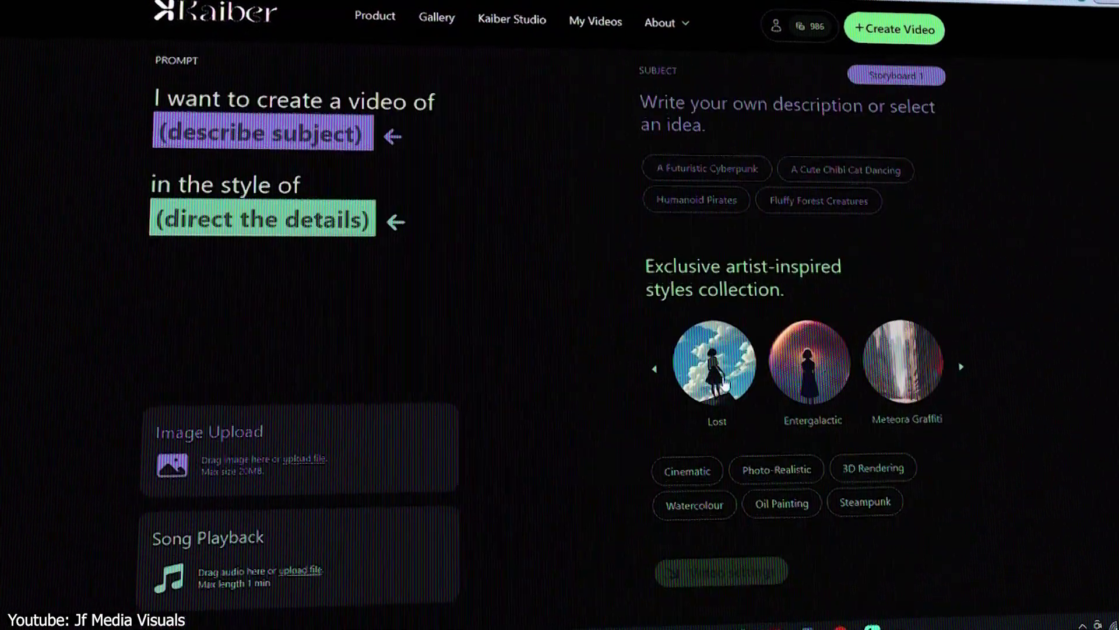
Set the subject to A Futuristic Cyberpunk with 3D Rendering style instead of Cinematic.
{"action": "left_click", "coordinate": [710, 224]}
{"action": "scroll", "coordinate": [572, 370], "scroll_direction": "down", "scroll_amount": 2}
{"action": "left_click", "coordinate": [691, 397]}
{"action": "scroll", "coordinate": [624, 411], "scroll_direction": "down", "scroll_amount": 2}
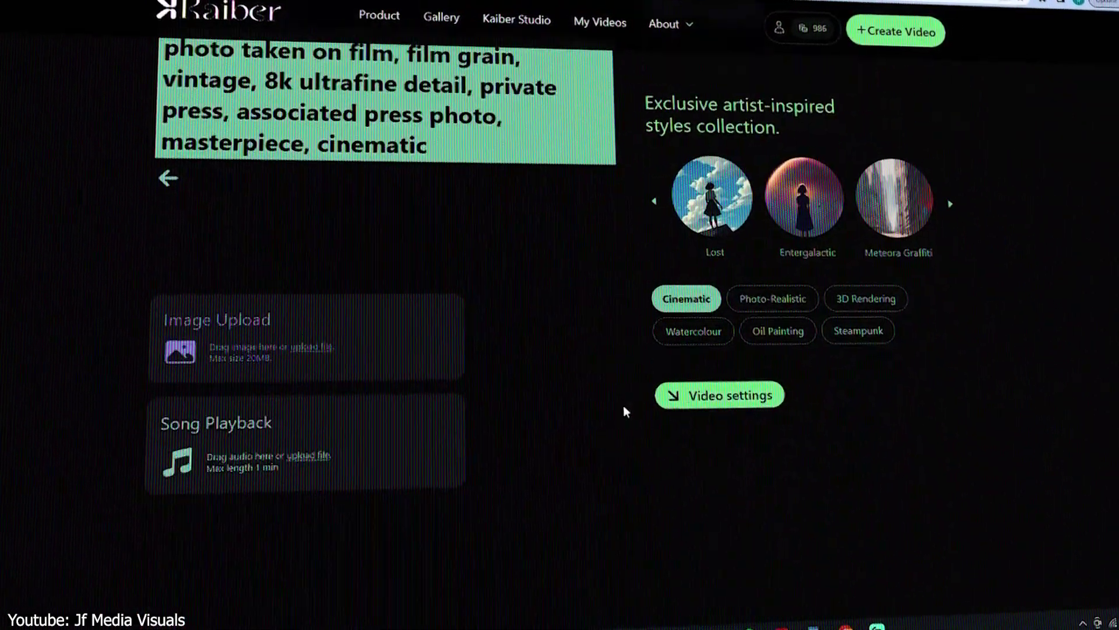
{"action": "scroll", "coordinate": [625, 411], "scroll_direction": "down", "scroll_amount": 1}
{"action": "scroll", "coordinate": [779, 442], "scroll_direction": "up", "scroll_amount": 3}
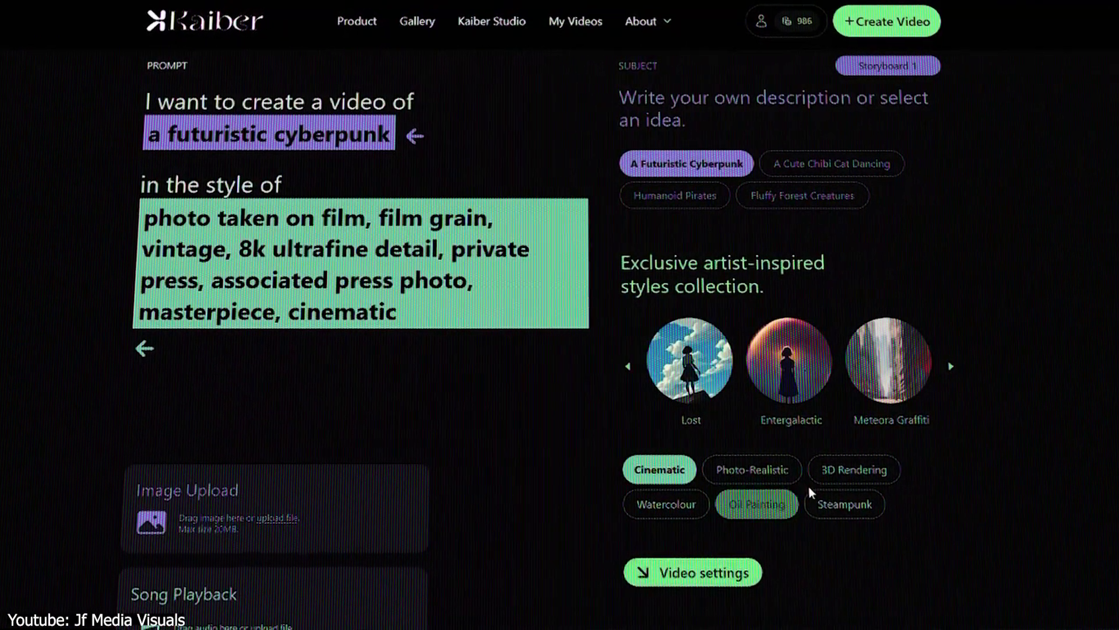
{"action": "left_click", "coordinate": [843, 478]}
{"action": "left_click", "coordinate": [830, 481]}
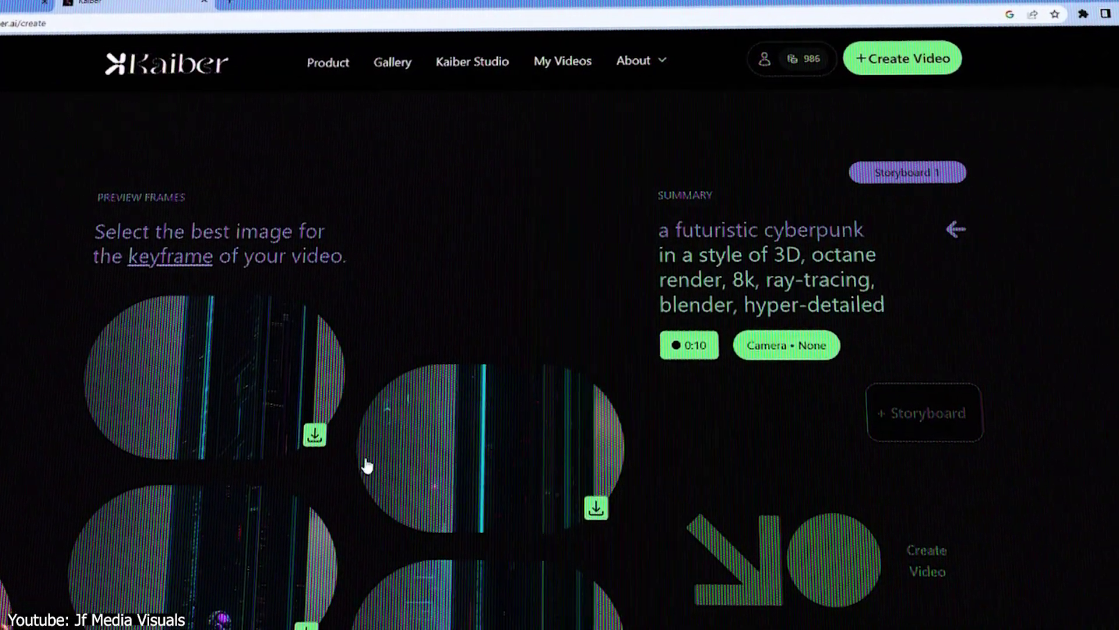
Choose the bottom-left preview frame as the cyberpunk video's keyframe.
{"action": "scroll", "coordinate": [334, 447], "scroll_direction": "down", "scroll_amount": 3}
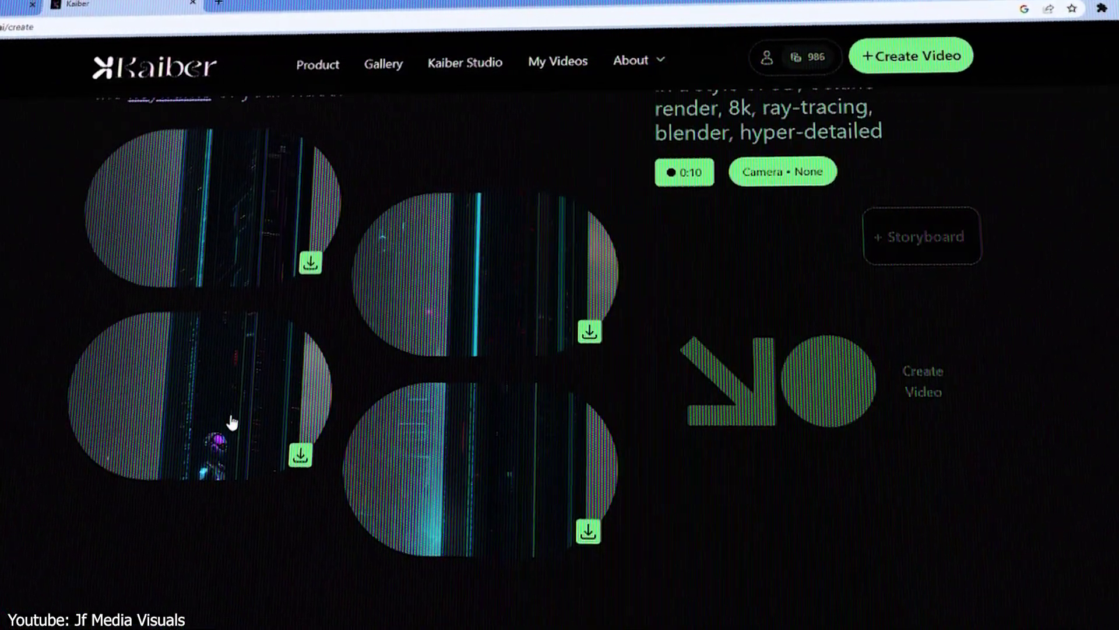
{"action": "left_click", "coordinate": [231, 422]}
{"action": "scroll", "coordinate": [239, 455], "scroll_direction": "down", "scroll_amount": 3}
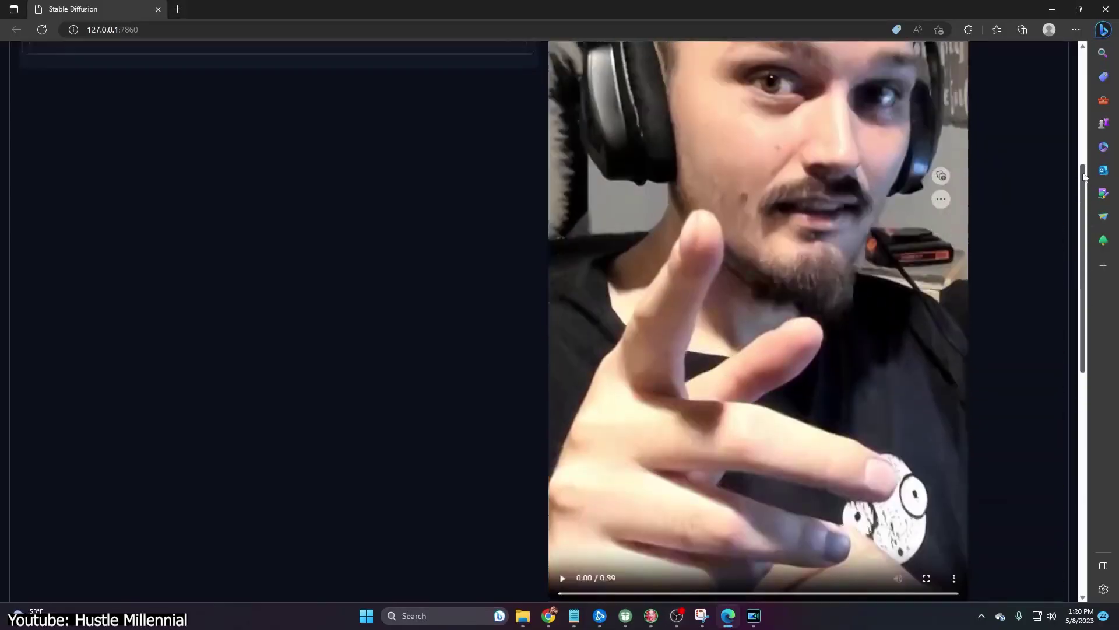
Open Deforum's Output tab and inspect the Upscale model and Upscale factor options.
{"action": "scroll", "coordinate": [581, 553], "scroll_direction": "down", "scroll_amount": 1}
{"action": "scroll", "coordinate": [1092, 225], "scroll_direction": "up", "scroll_amount": 1}
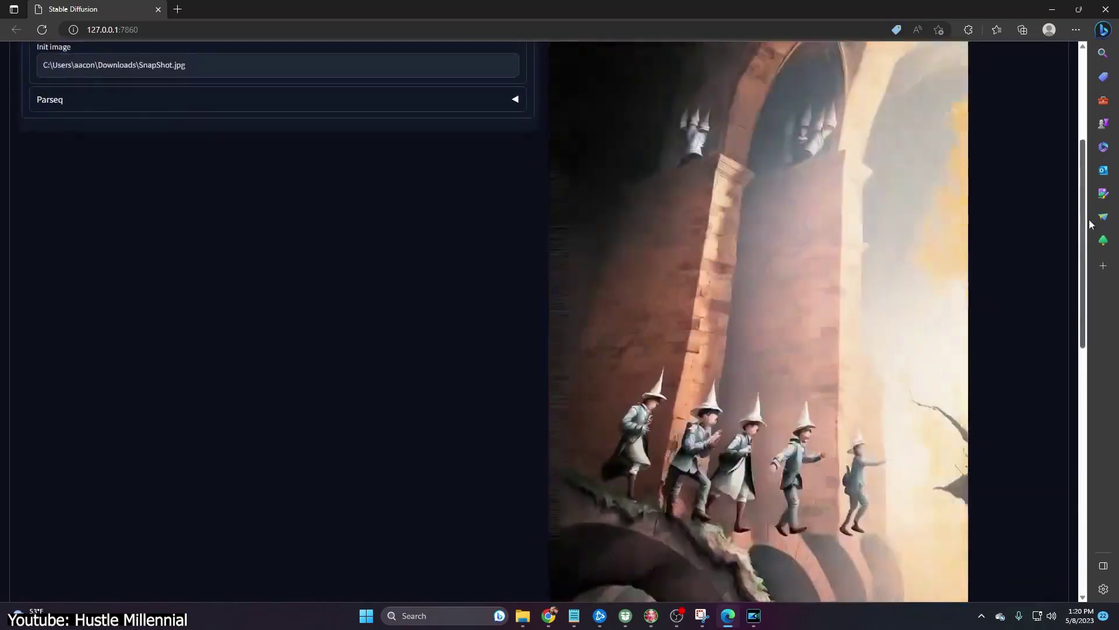
{"action": "scroll", "coordinate": [1092, 224], "scroll_direction": "up", "scroll_amount": 4}
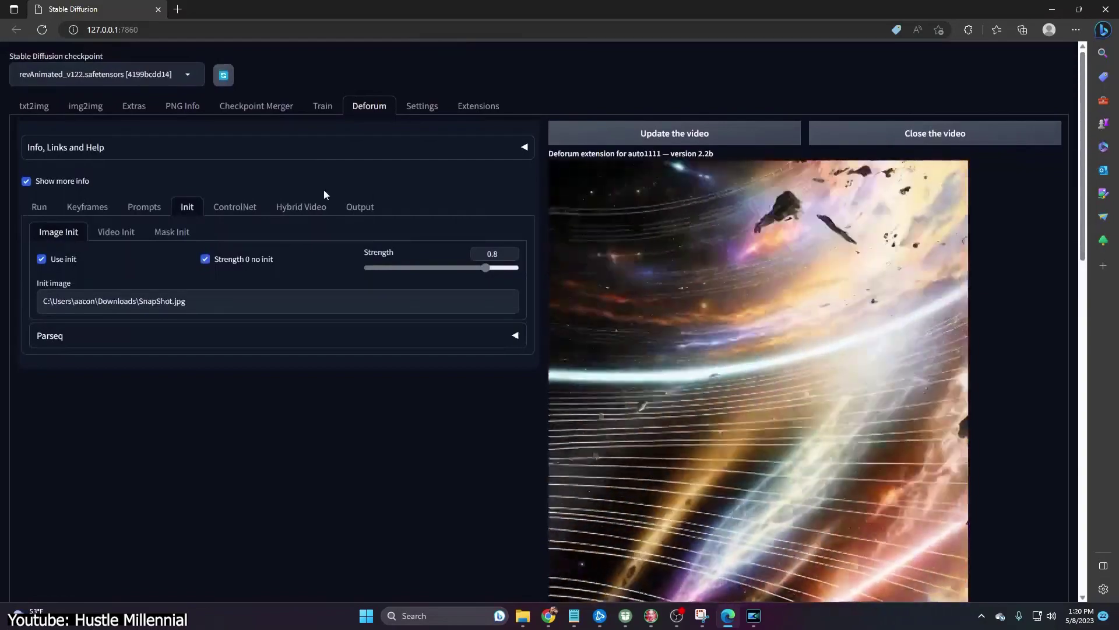
{"action": "left_click", "coordinate": [360, 211]}
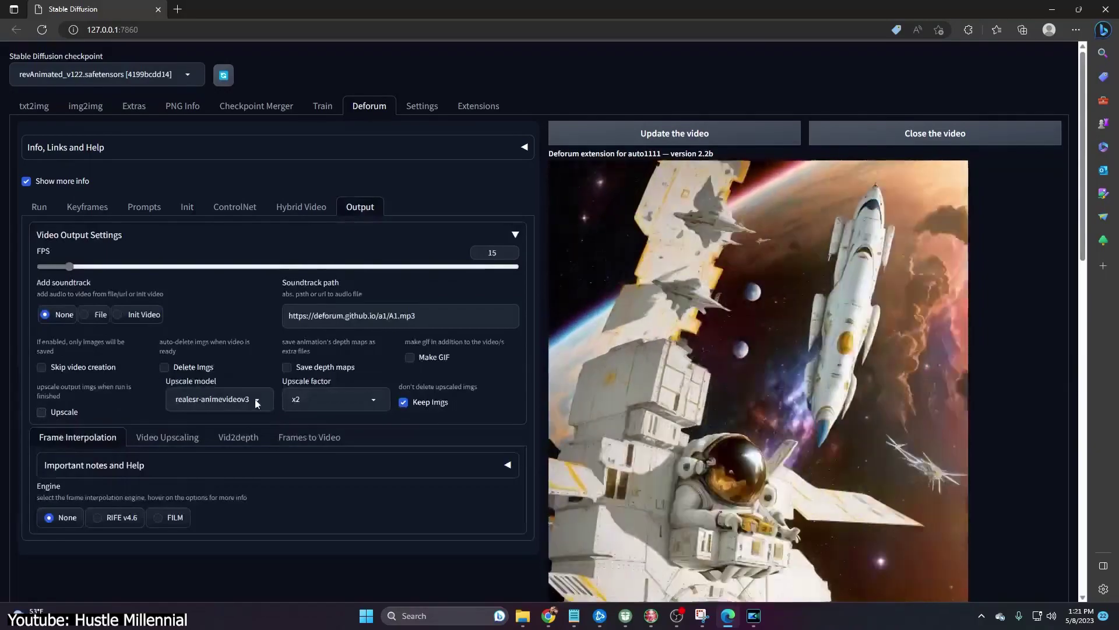
{"action": "left_click", "coordinate": [256, 399]}
{"action": "left_click", "coordinate": [324, 400]}
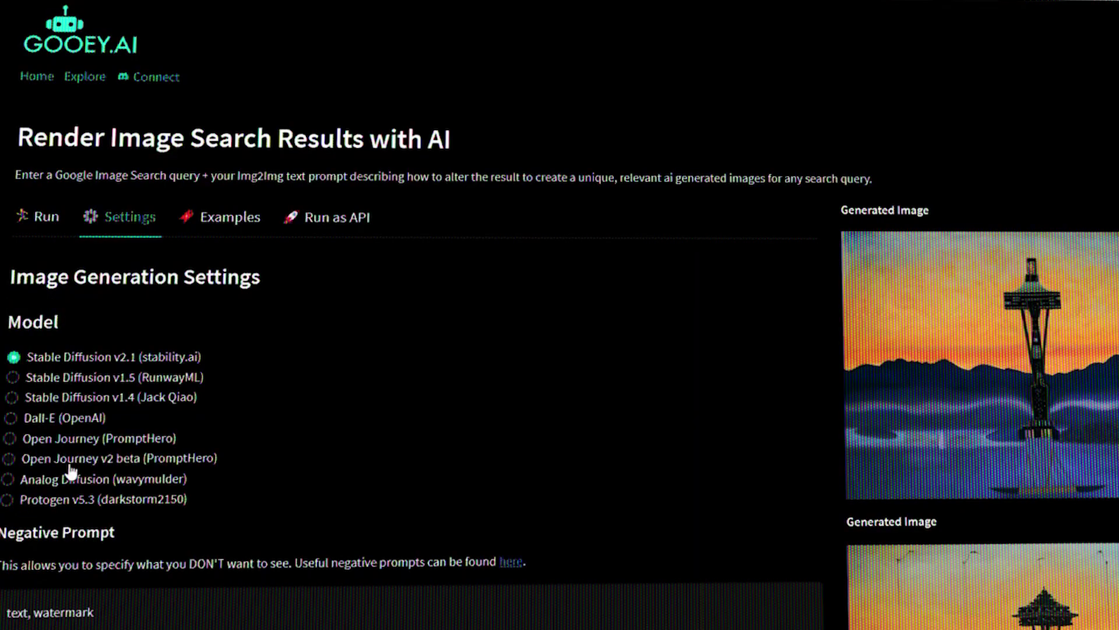
Select the Open Journey v2 beta model and raise Artistic Pressure to 12.
{"action": "left_click", "coordinate": [69, 461]}
{"action": "scroll", "coordinate": [620, 507], "scroll_direction": "down", "scroll_amount": 4}
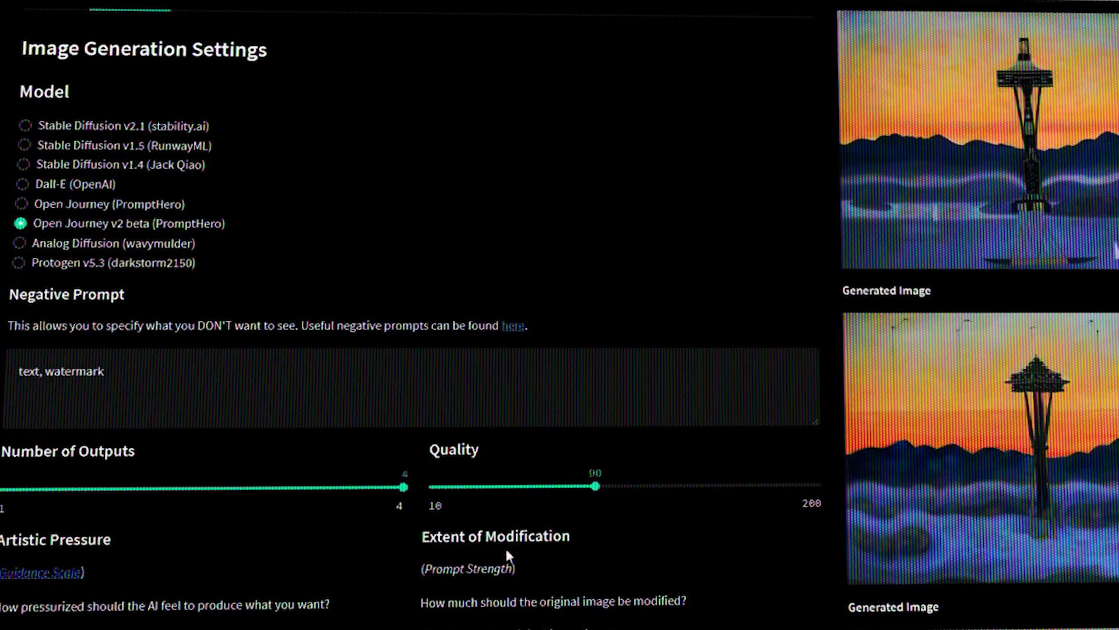
{"action": "scroll", "coordinate": [442, 589], "scroll_direction": "down", "scroll_amount": 4}
{"action": "left_click", "coordinate": [394, 480]}
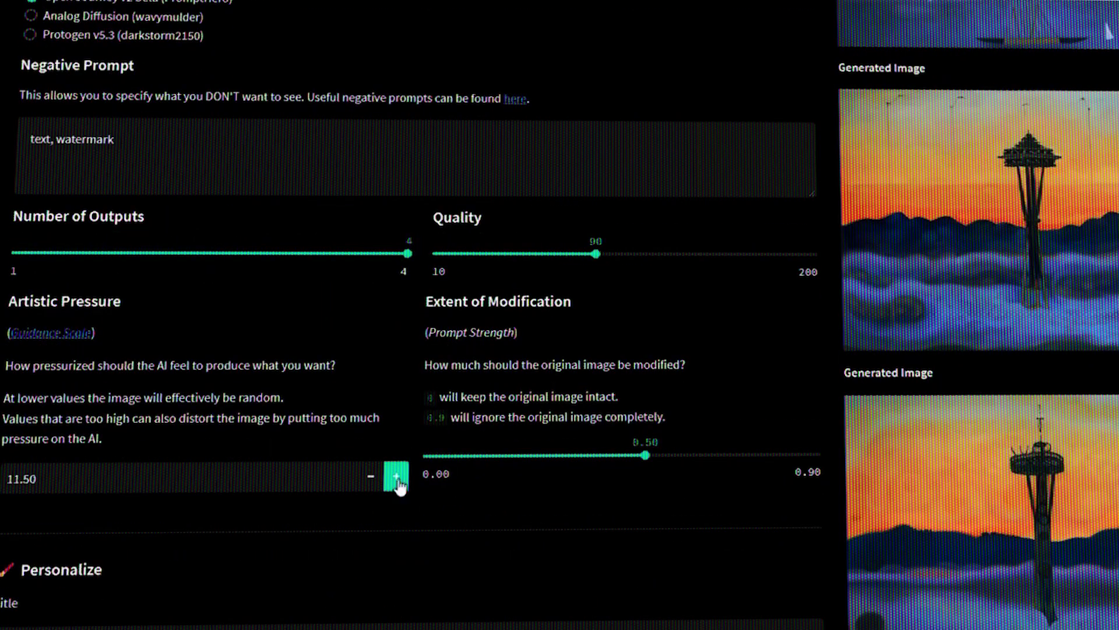
{"action": "scroll", "coordinate": [619, 504], "scroll_direction": "down", "scroll_amount": 1}
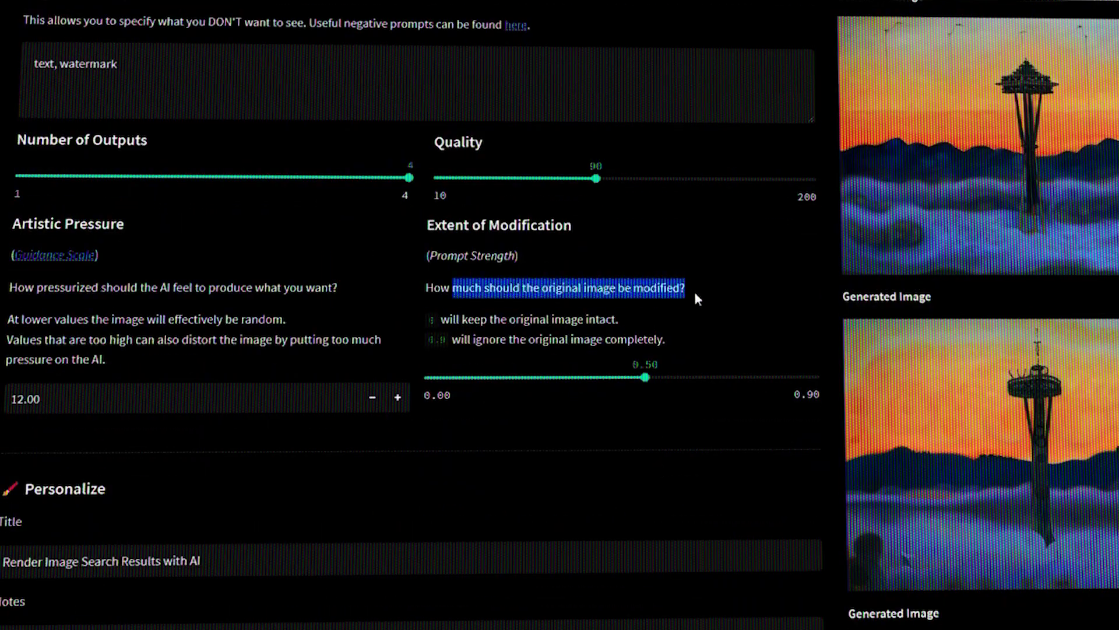
{"action": "scroll", "coordinate": [656, 377], "scroll_direction": "down", "scroll_amount": 7}
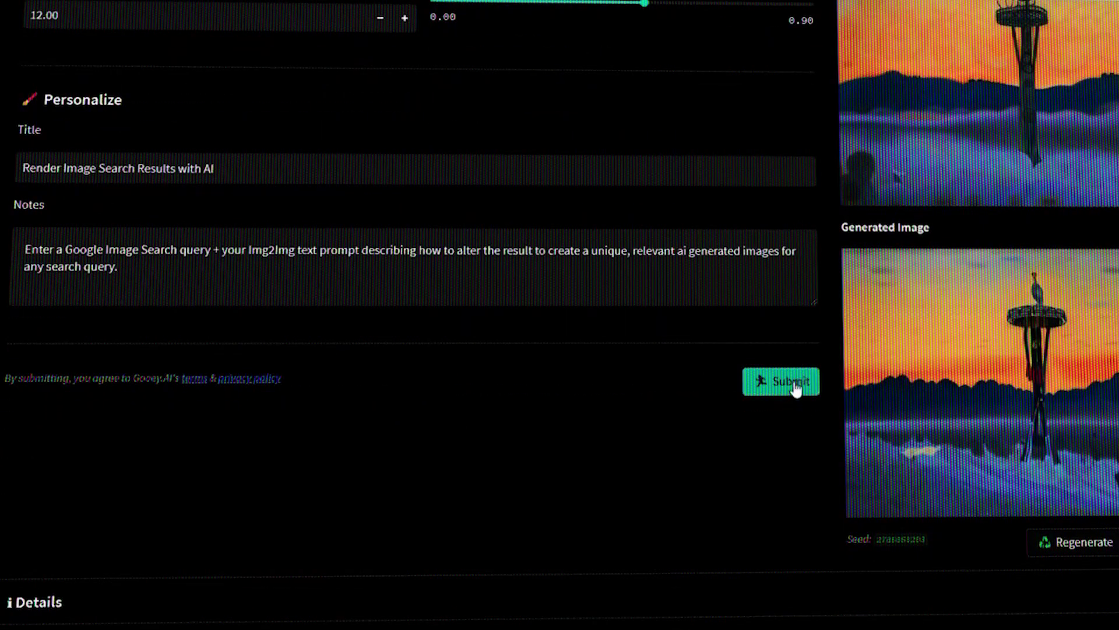
Reduce Number of Outputs to 1 and submit the image generation.
{"action": "left_click", "coordinate": [795, 388]}
{"action": "scroll", "coordinate": [796, 387], "scroll_direction": "up", "scroll_amount": 8}
{"action": "scroll", "coordinate": [169, 219], "scroll_direction": "up", "scroll_amount": 4}
{"action": "left_click", "coordinate": [3, 570]}
{"action": "scroll", "coordinate": [628, 313], "scroll_direction": "down", "scroll_amount": 8}
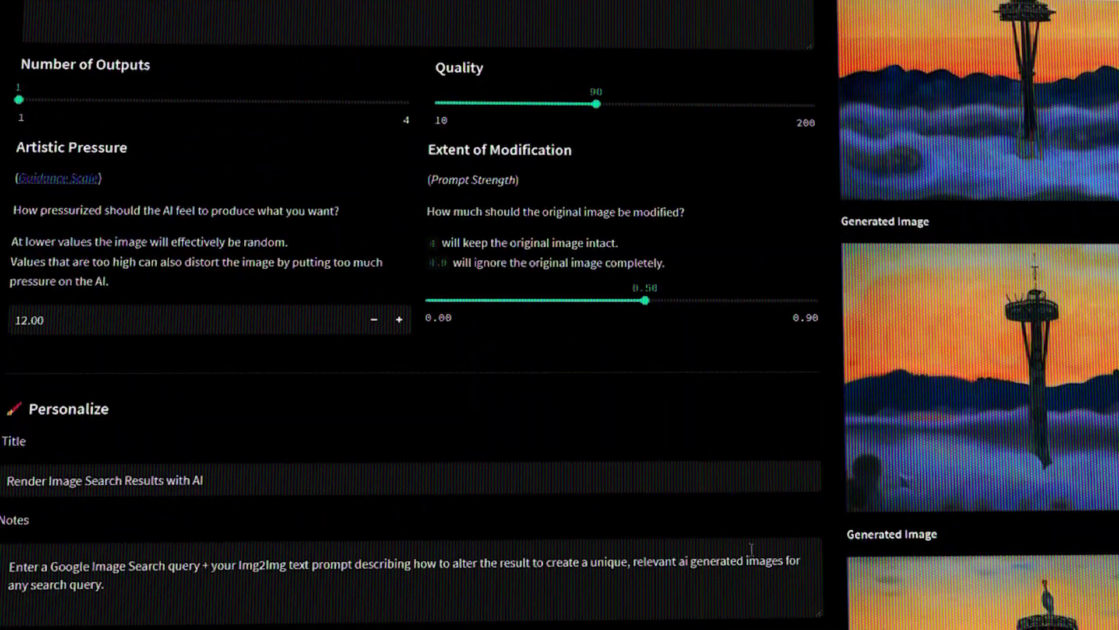
{"action": "left_click", "coordinate": [787, 545]}
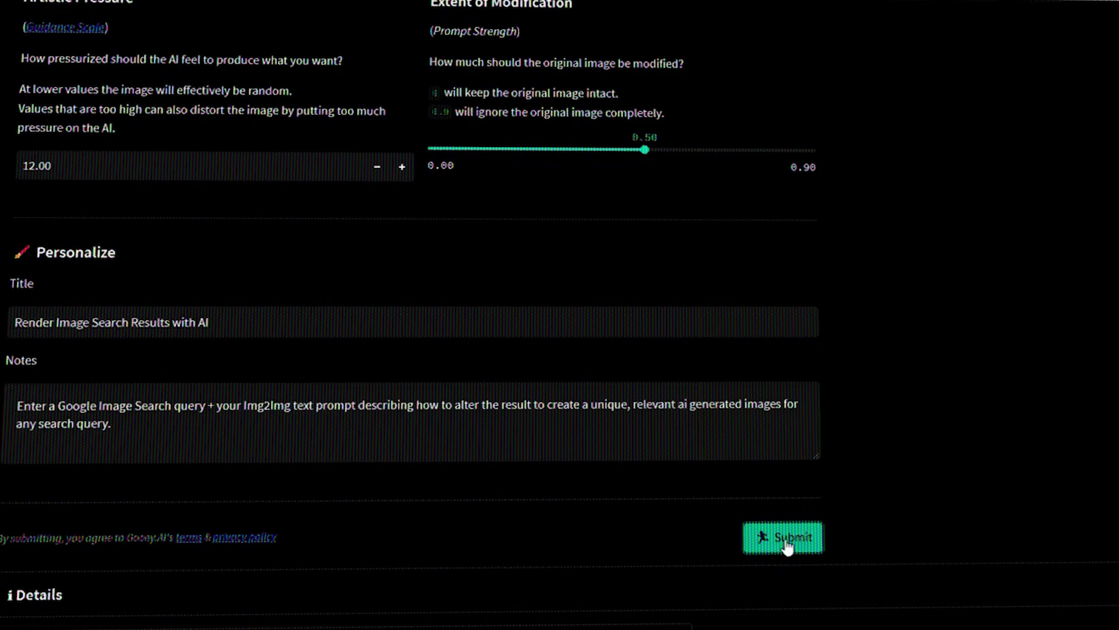
{"action": "scroll", "coordinate": [558, 166], "scroll_direction": "up", "scroll_amount": 9}
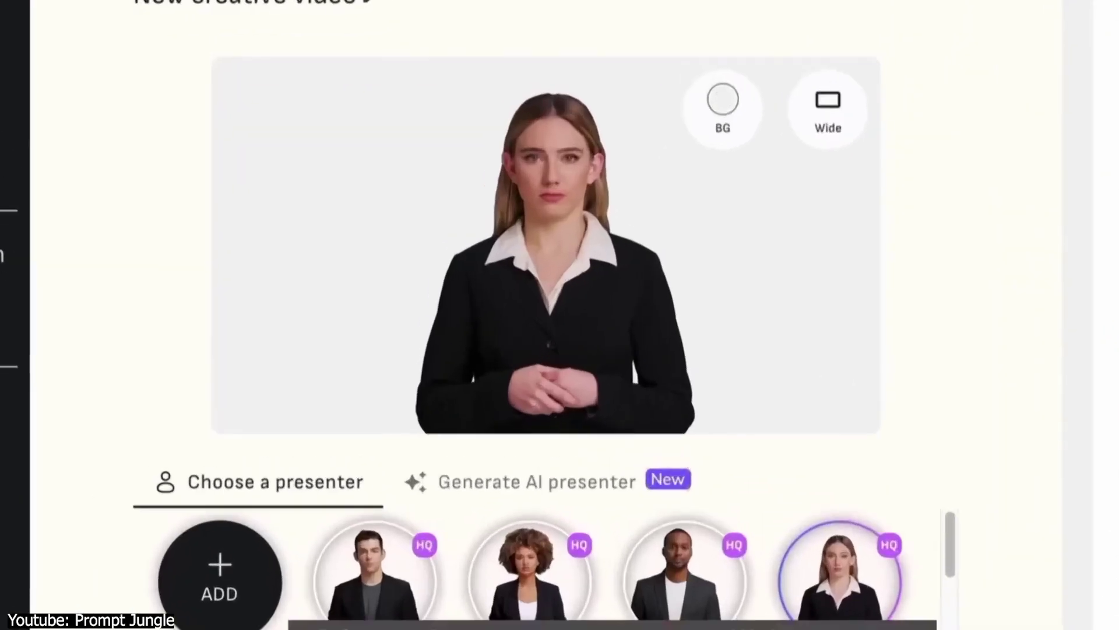
Try the curly-haired and blonde women as presenters, select the script text and check available voices.
{"action": "left_click", "coordinate": [499, 598]}
{"action": "left_click", "coordinate": [840, 583]}
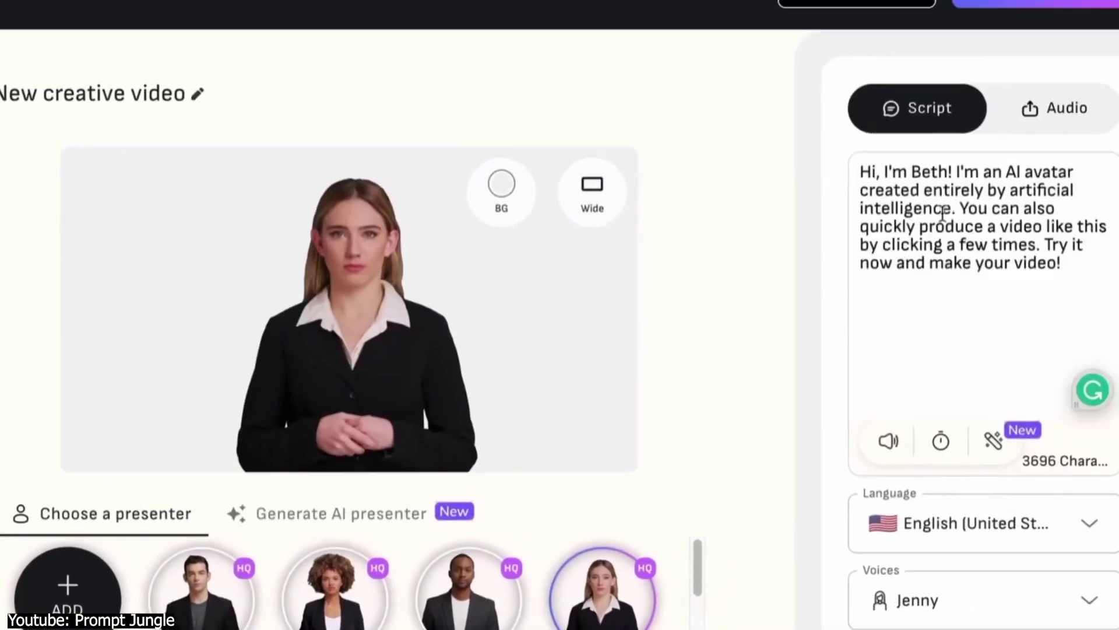
{"action": "key", "text": "ctrl+a"}
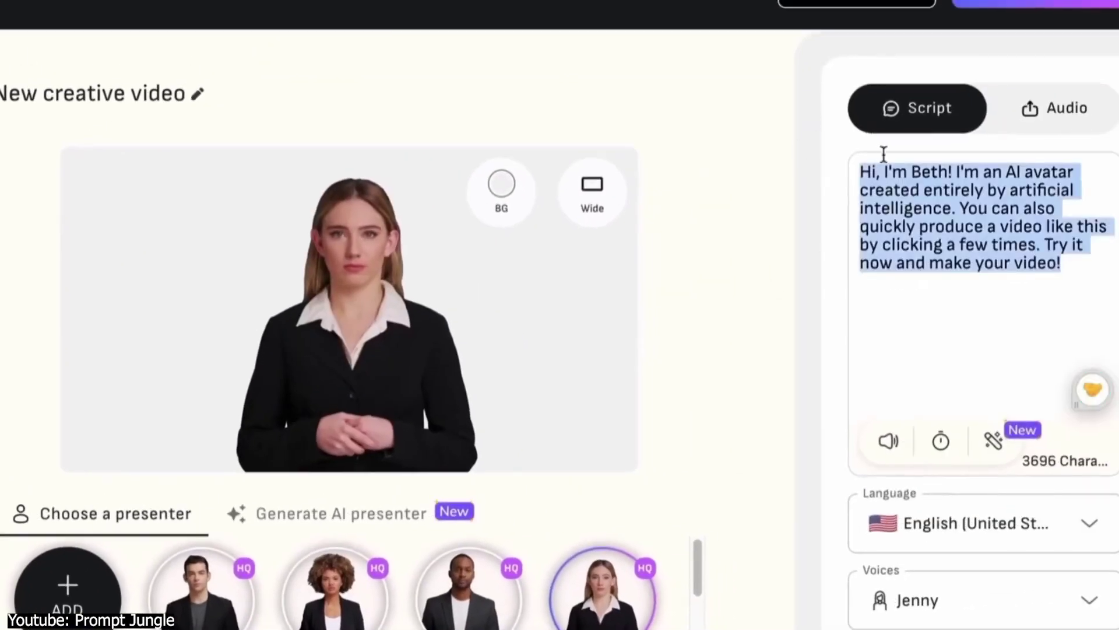
{"action": "left_click", "coordinate": [968, 606]}
{"action": "key", "text": "Escape"}
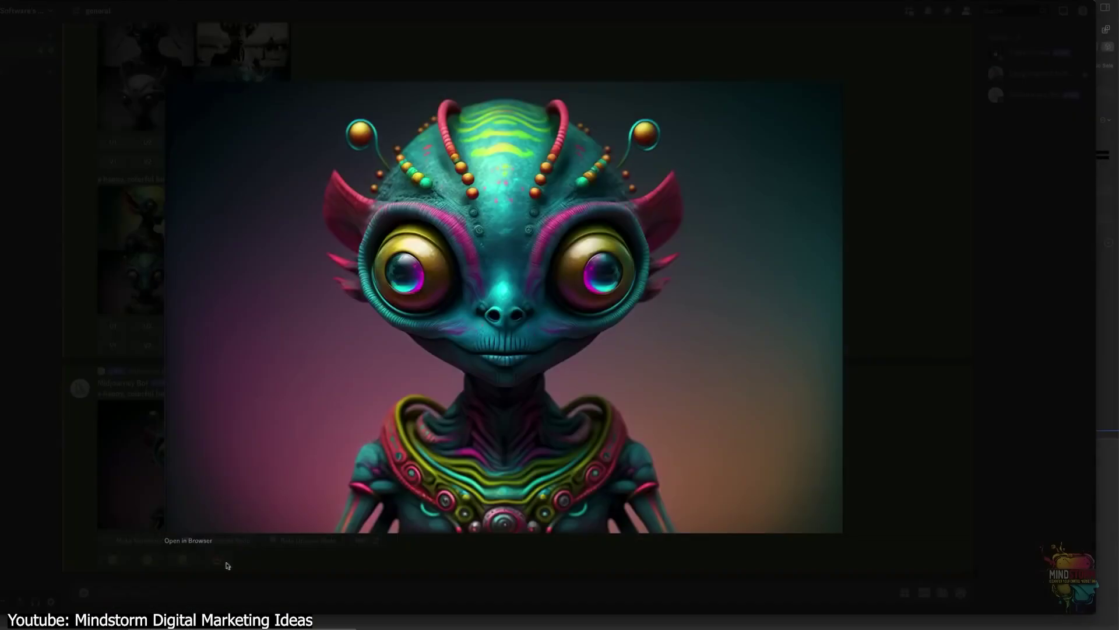
View the alien image full size with its save options, and write a new script about the hair bill.
{"action": "left_click", "coordinate": [187, 541]}
{"action": "right_click", "coordinate": [427, 450]}
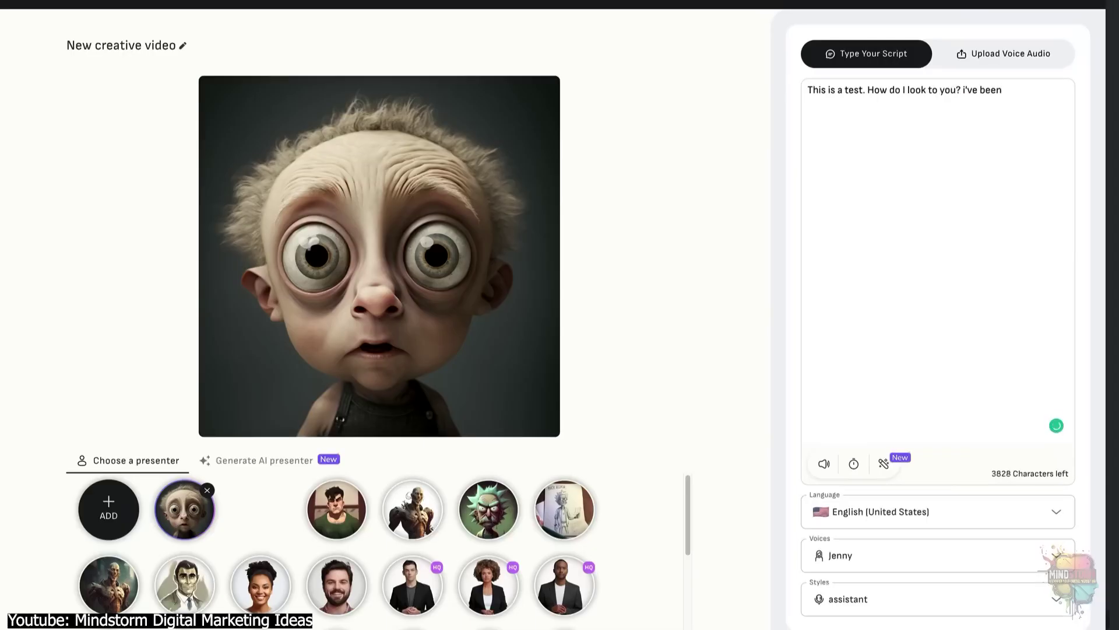
{"action": "type", "text": "a little anxious over the past three days. today, I finally got the bill for my hair appointment an"}
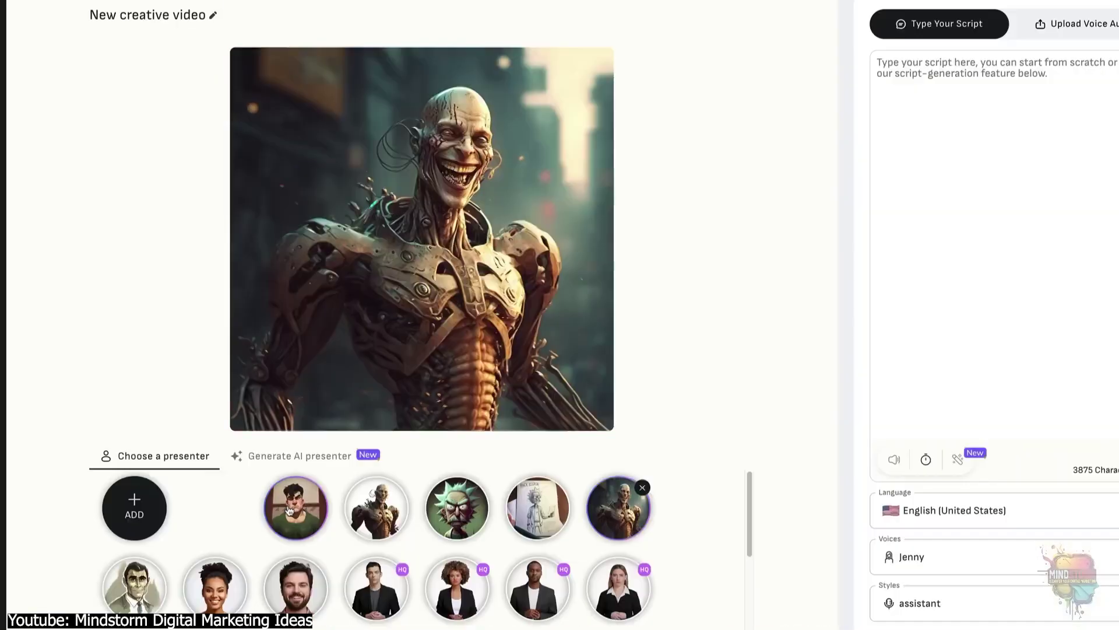
Switch the presenter to Rick, then the bearded man, then the green-shirt character.
{"action": "left_click", "coordinate": [519, 500]}
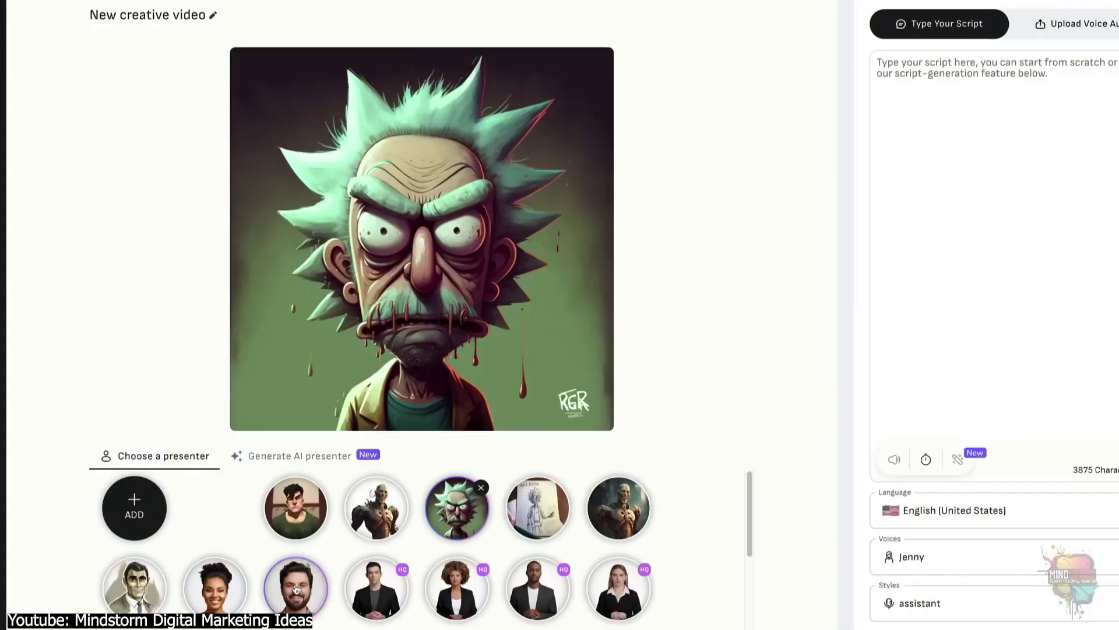
{"action": "left_click", "coordinate": [297, 589]}
{"action": "left_click", "coordinate": [296, 507]}
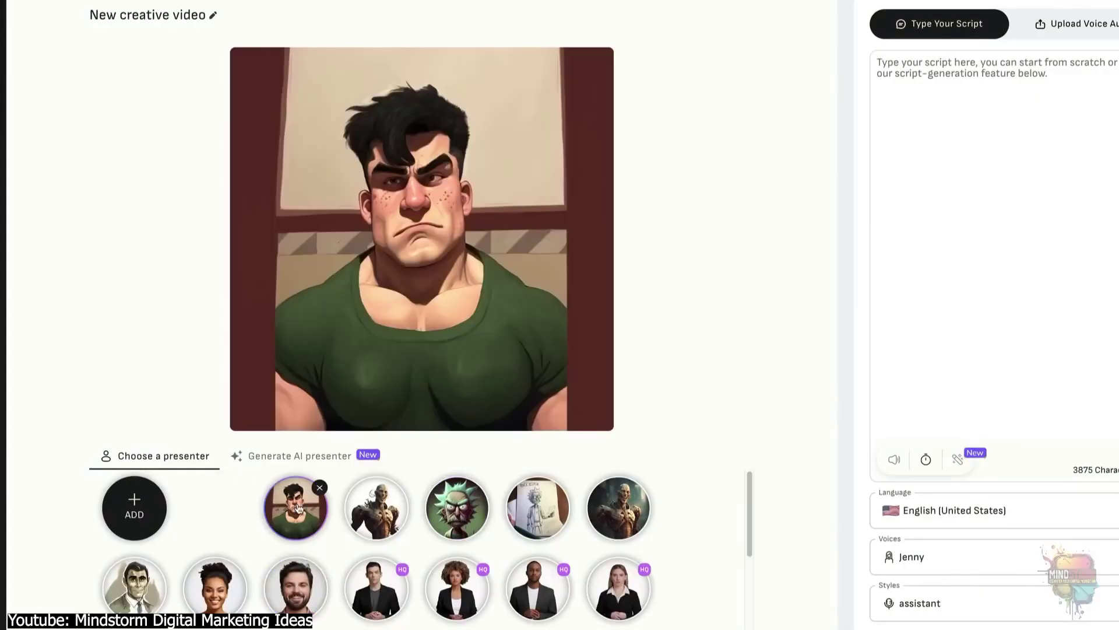
{"action": "mouse_move", "coordinate": [133, 500]}
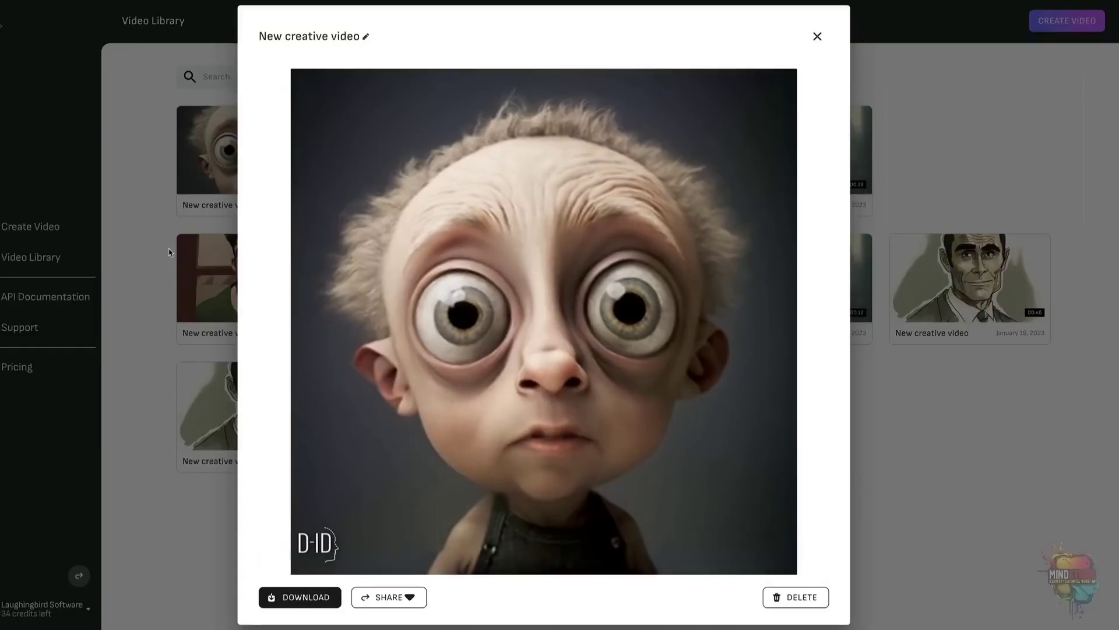